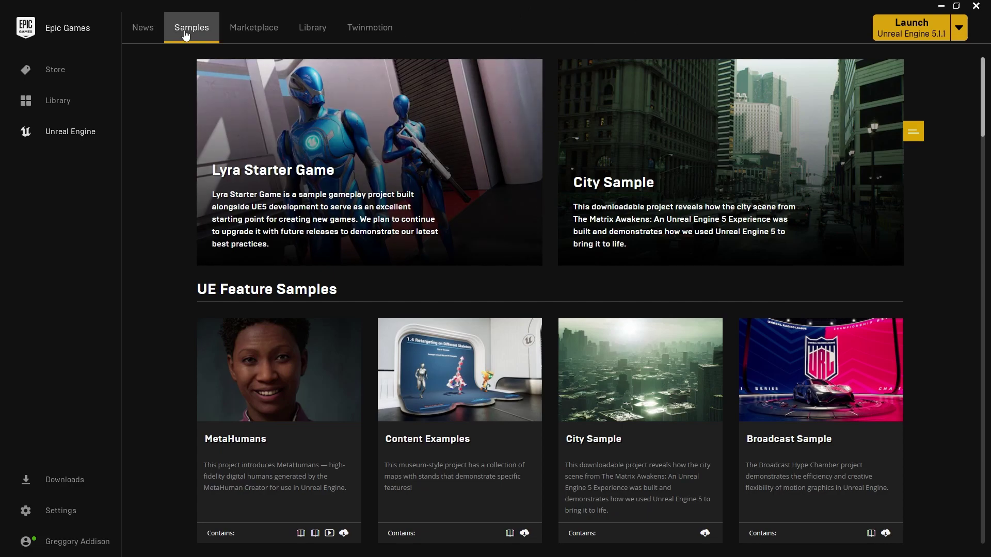
Create a project from the Lyra Starter Game sample, keeping the default name LyraStarterGame
{"action": "left_click", "coordinate": [385, 175]}
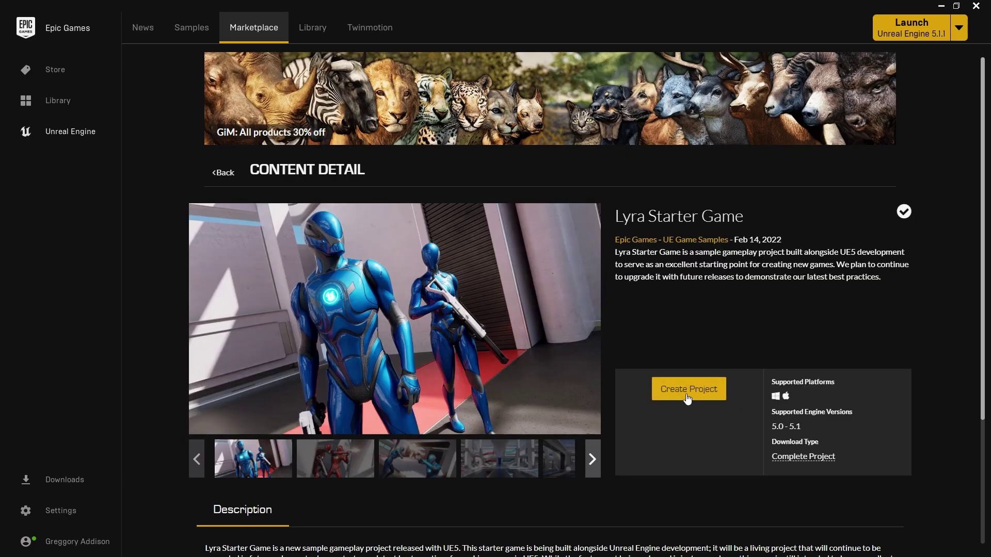
{"action": "left_click", "coordinate": [688, 389]}
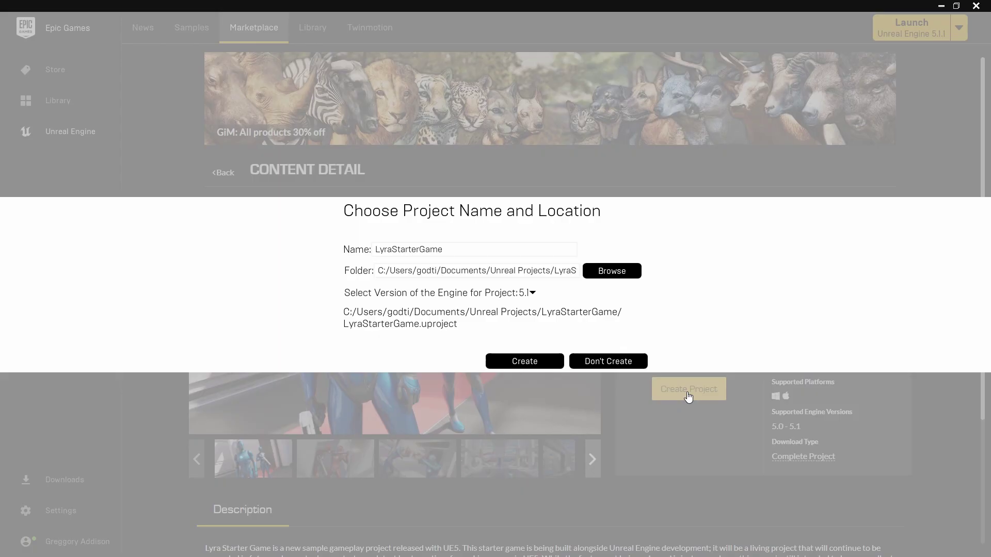
{"action": "left_click_drag", "start_coordinate": [442, 249], "coordinate": [368, 245]}
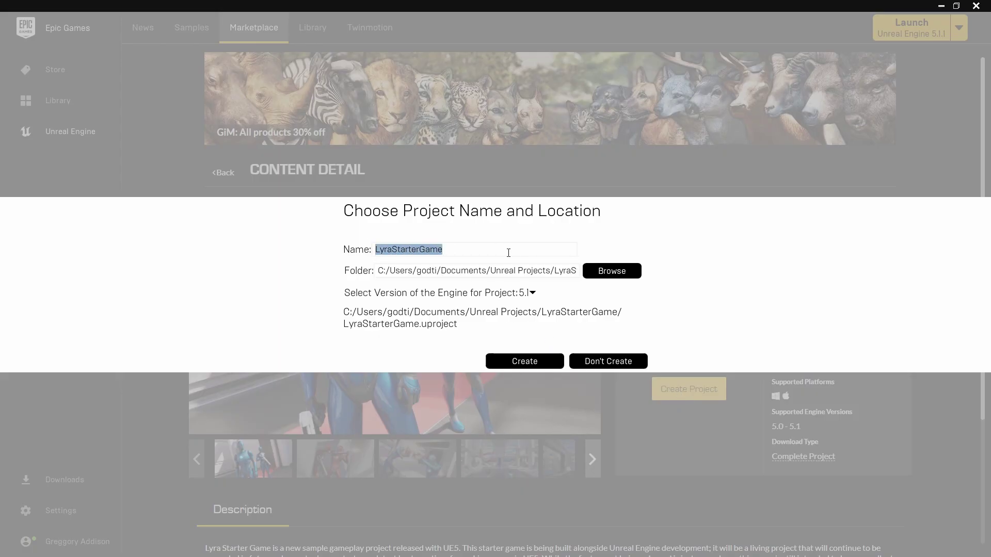
{"action": "left_click", "coordinate": [513, 253]}
{"action": "left_click_drag", "start_coordinate": [460, 248], "coordinate": [373, 250]}
{"action": "left_click", "coordinate": [524, 364]}
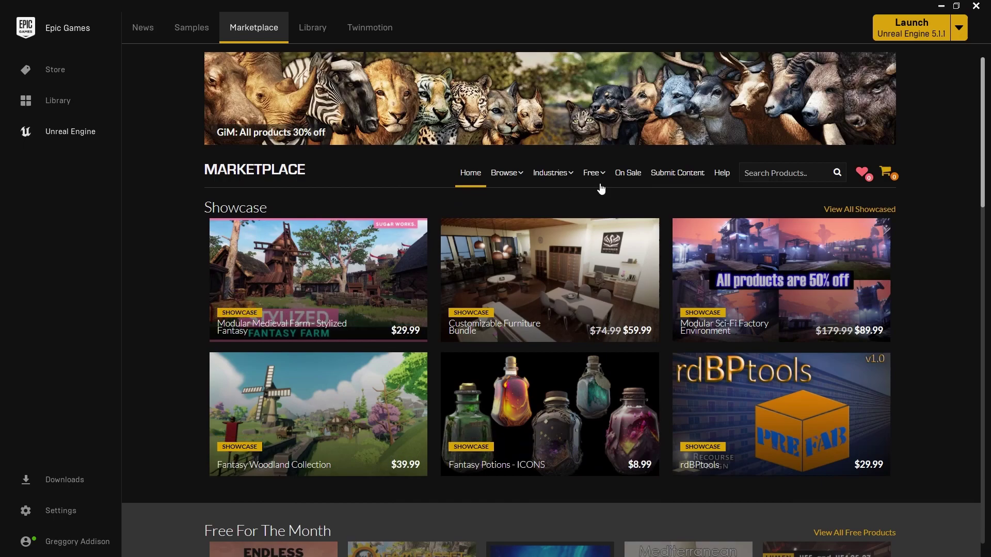
Browse the Marketplace's Permanently Free Collection to page 2 to reach Stylized Character Kit: Casual 01
{"action": "mouse_move", "coordinate": [596, 172]}
{"action": "left_click", "coordinate": [607, 219]}
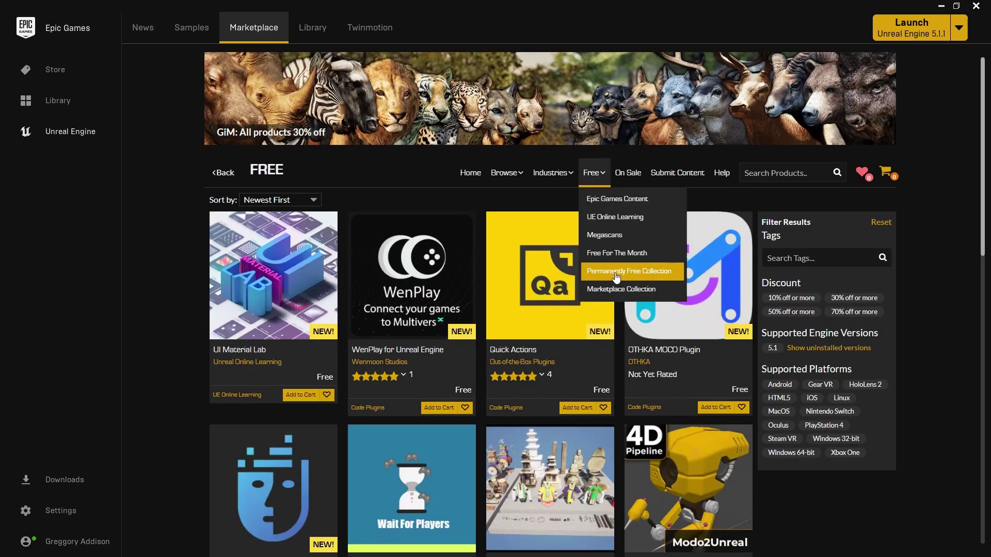
{"action": "left_click", "coordinate": [645, 273]}
{"action": "scroll", "coordinate": [393, 303], "scroll_direction": "down", "scroll_amount": 5}
{"action": "scroll", "coordinate": [392, 304], "scroll_direction": "down", "scroll_amount": 6}
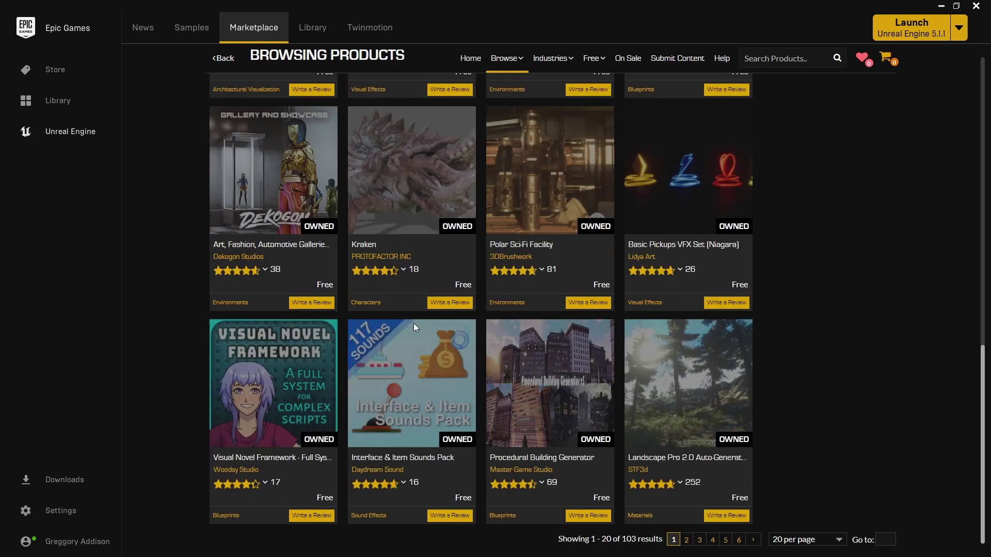
{"action": "left_click", "coordinate": [686, 540]}
{"action": "scroll", "coordinate": [364, 356], "scroll_direction": "down", "scroll_amount": 10}
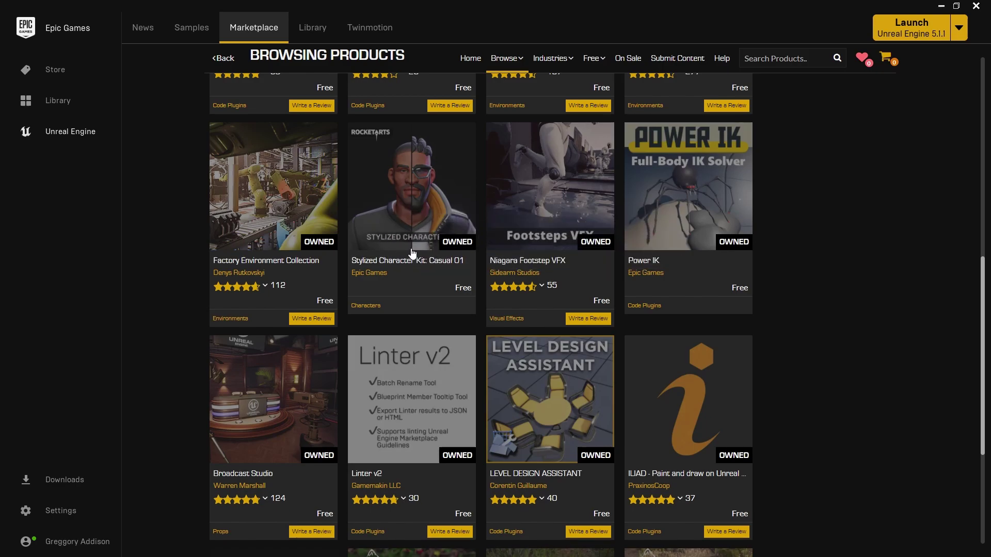
Open the Stylized Character Kit, choose DestinyModularChar with all projects listed, then cancel with Don't Add
{"action": "left_click", "coordinate": [396, 221]}
{"action": "left_click", "coordinate": [663, 379]}
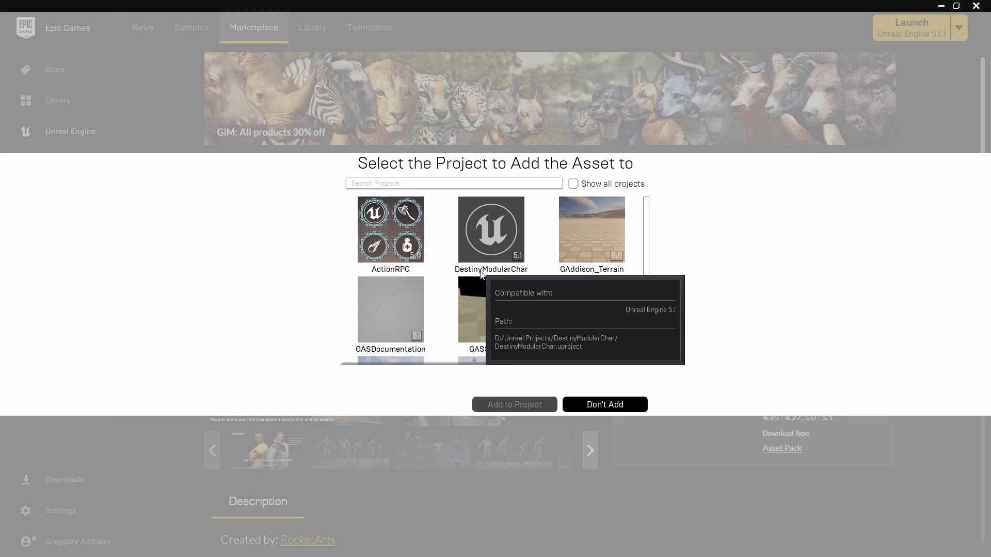
{"action": "left_click", "coordinate": [504, 257]}
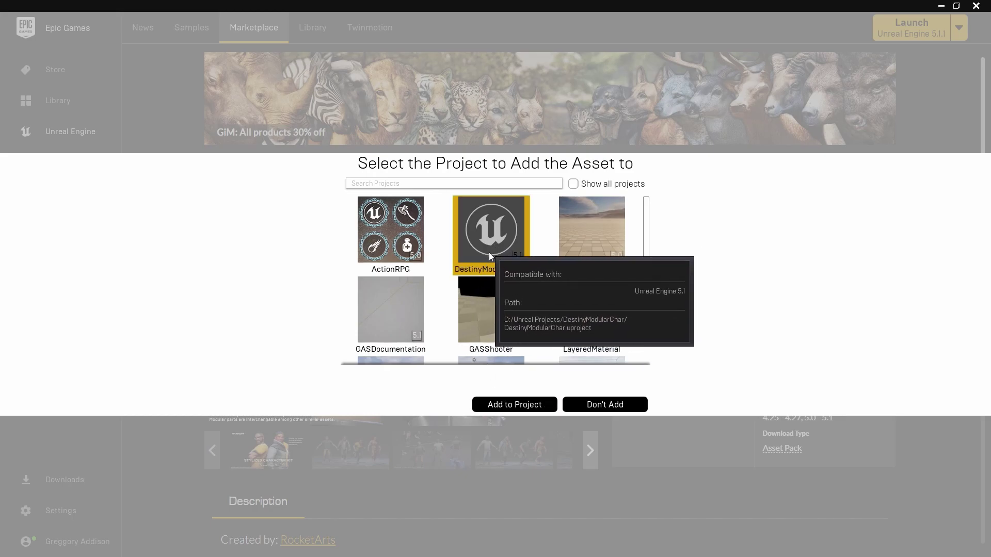
{"action": "left_click", "coordinate": [574, 184]}
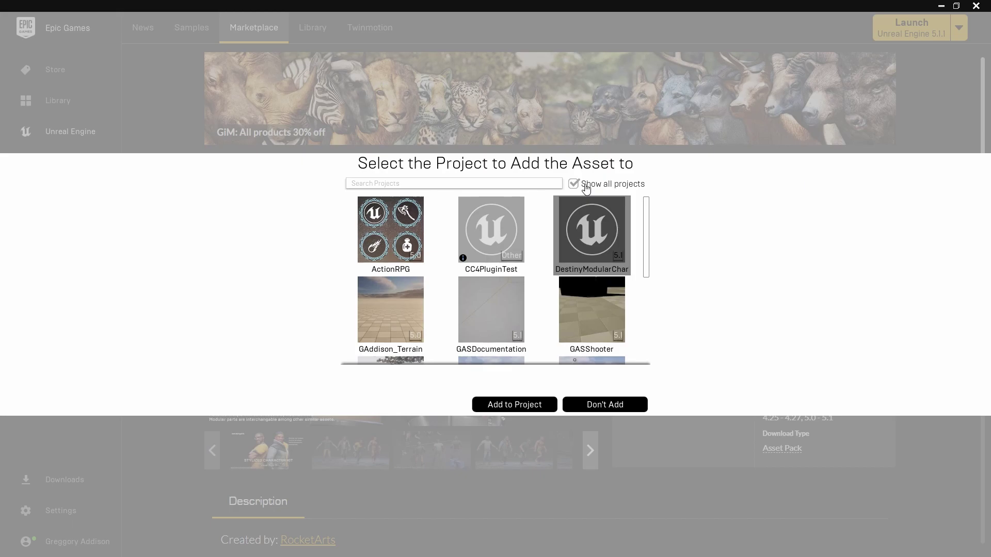
{"action": "mouse_move", "coordinate": [561, 242]}
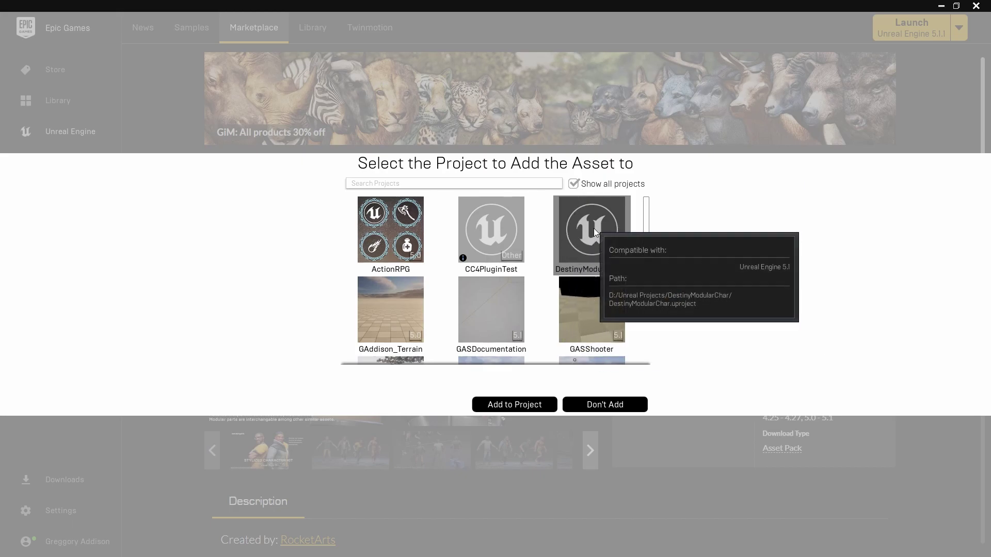
{"action": "left_click", "coordinate": [607, 404]}
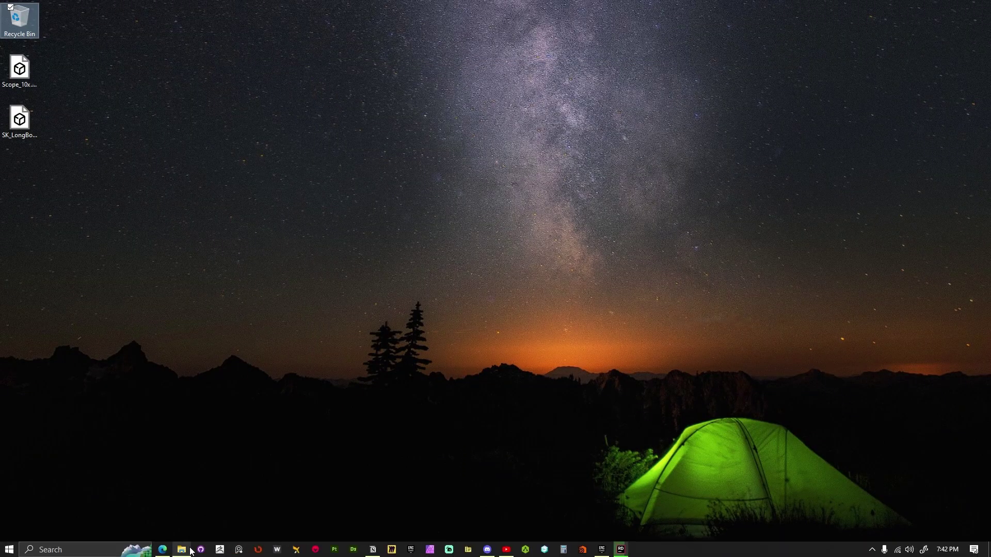
Regenerate Visual Studio project files for DestinyModularChar.uproject and open DestinyModularChar.sln in JetBrains Rider
{"action": "left_click", "coordinate": [181, 550]}
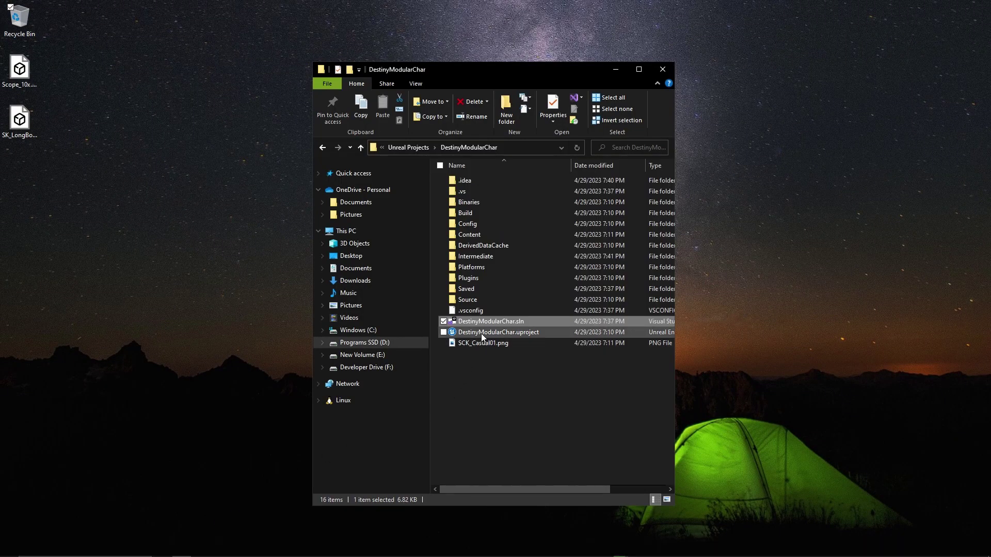
{"action": "right_click", "coordinate": [499, 332]}
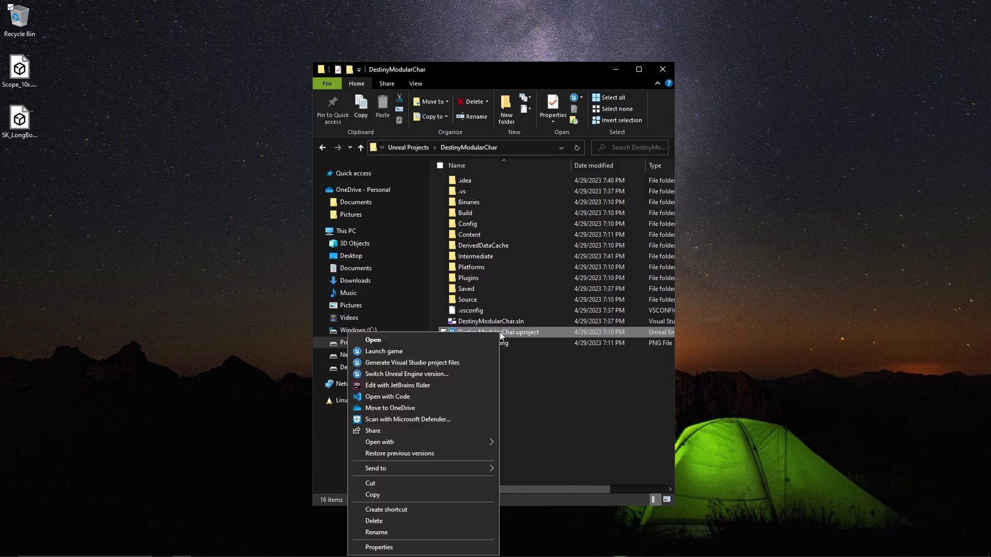
{"action": "left_click", "coordinate": [413, 365]}
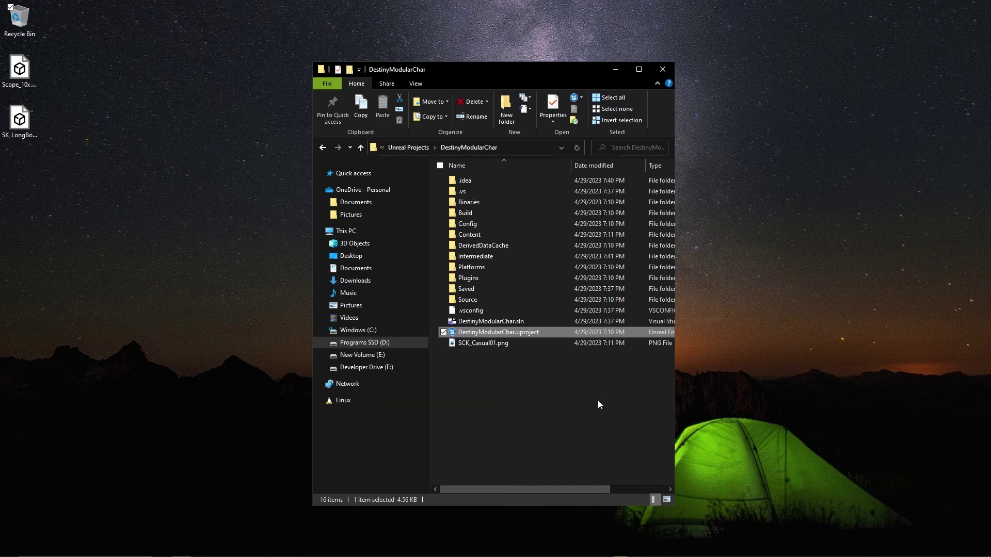
{"action": "right_click", "coordinate": [476, 323]}
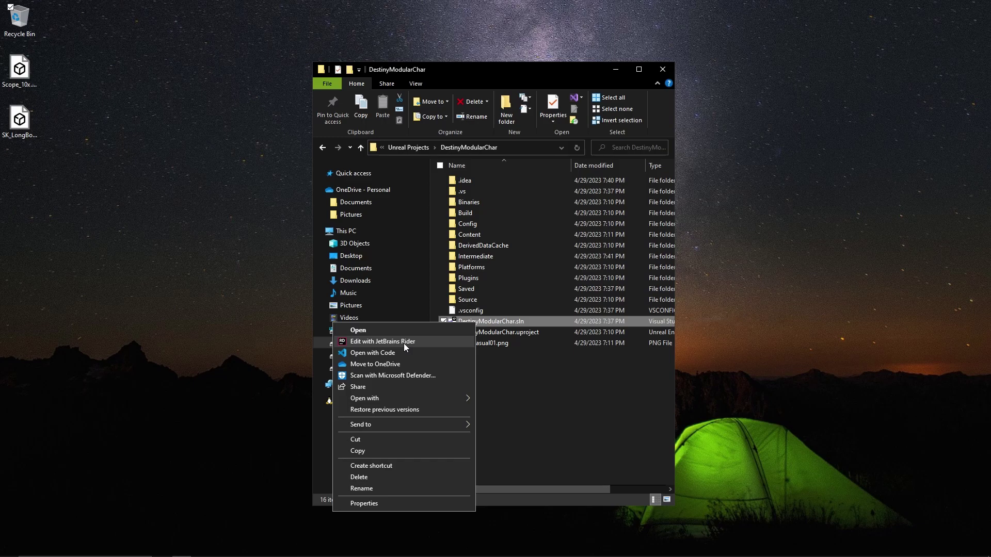
{"action": "left_click", "coordinate": [540, 388]}
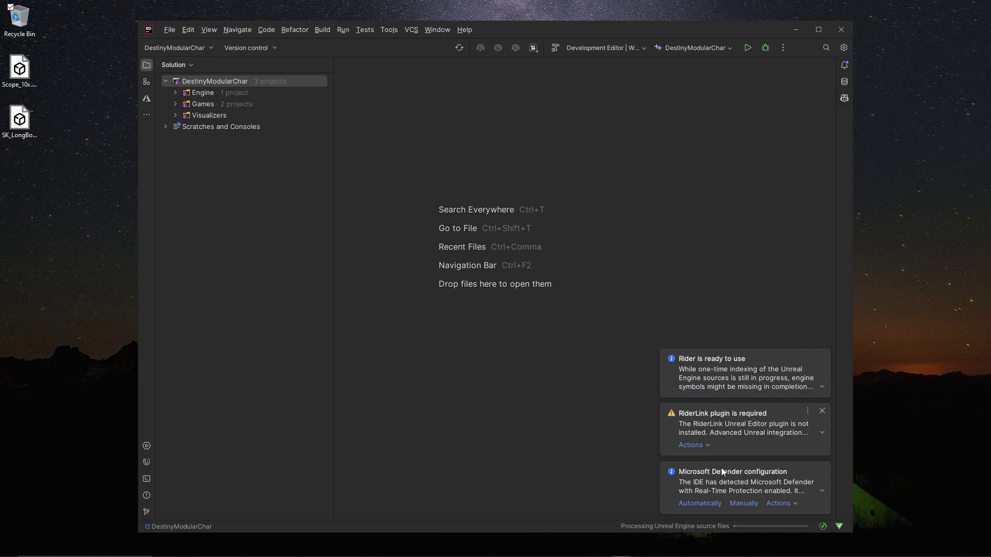
Let Rider configure Defender automatically, then choose 'Install plugin in Game' for RiderLink from the notifications
{"action": "left_click", "coordinate": [706, 504]}
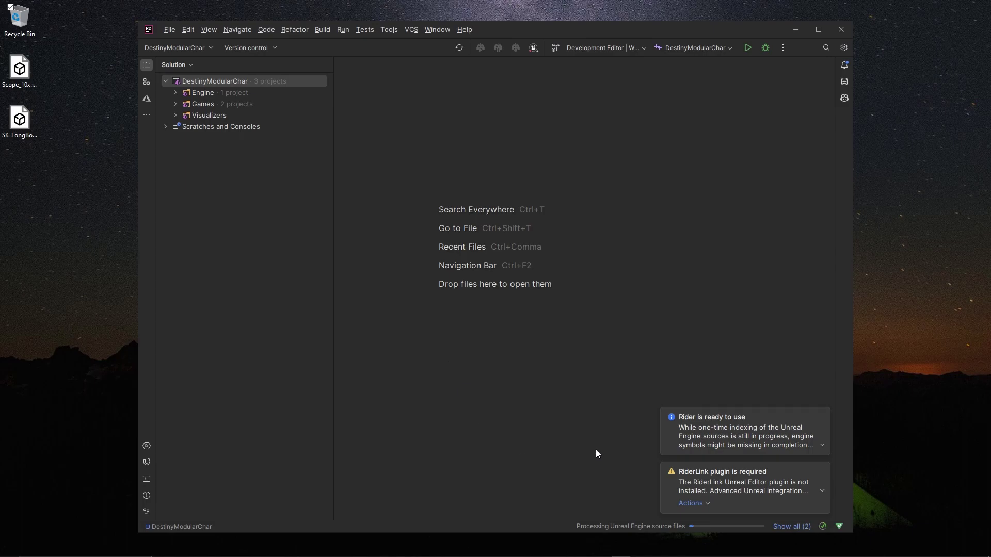
{"action": "left_click", "coordinate": [666, 504]}
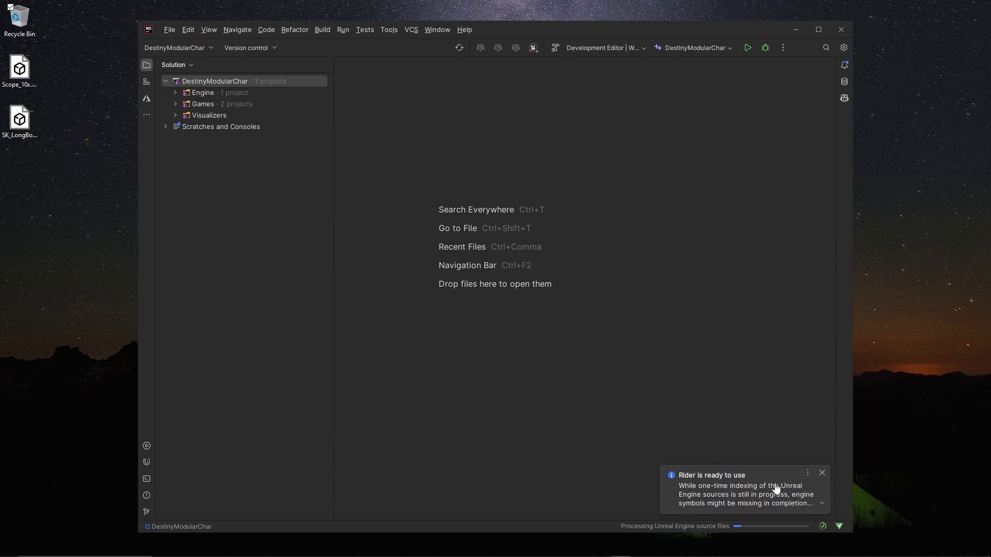
{"action": "left_click", "coordinate": [821, 503]}
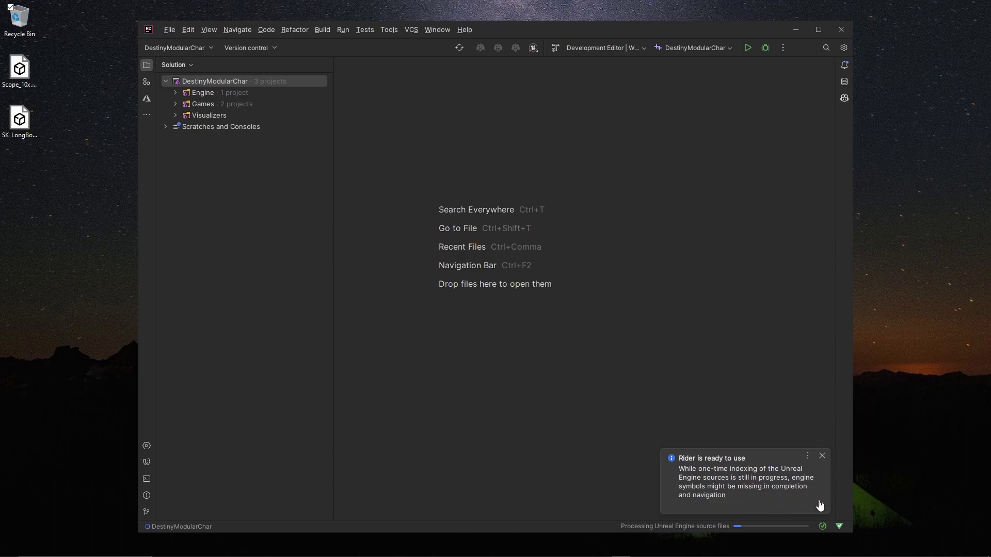
{"action": "left_click", "coordinate": [844, 65]}
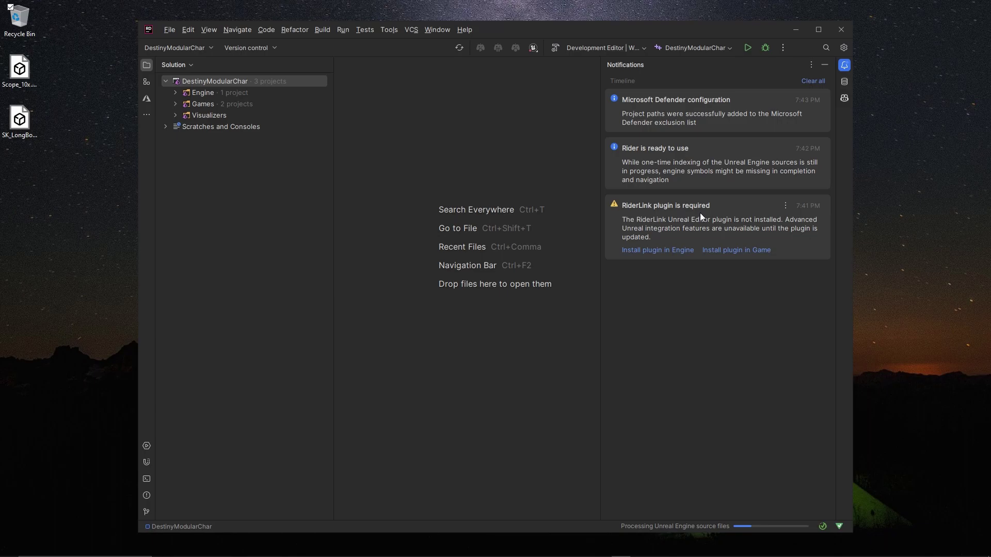
{"action": "left_click", "coordinate": [731, 252]}
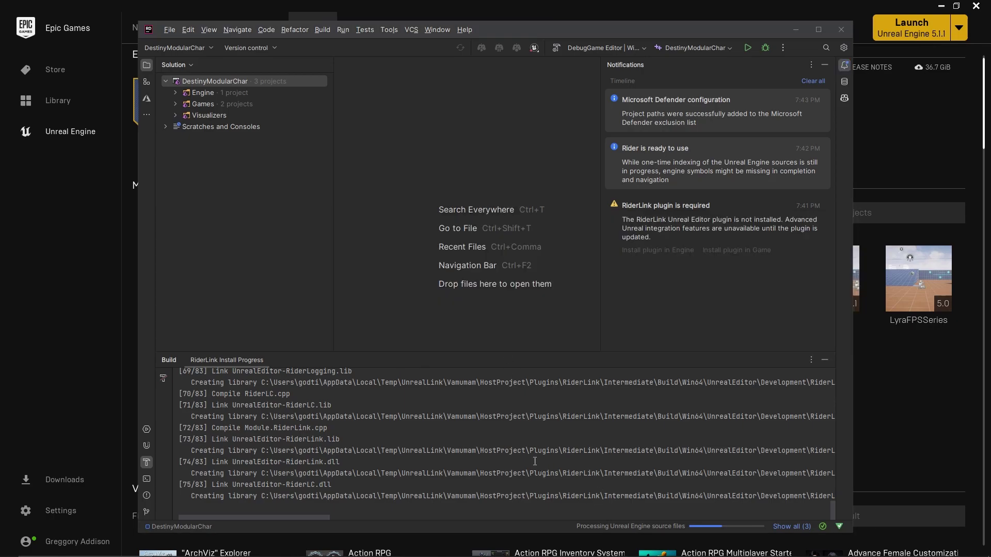
Open the Options entry from the Unreal Engine 5.1.1 card's Launch dropdown
{"action": "key", "text": "alt+Tab"}
{"action": "scroll", "coordinate": [354, 186], "scroll_direction": "up", "scroll_amount": 1}
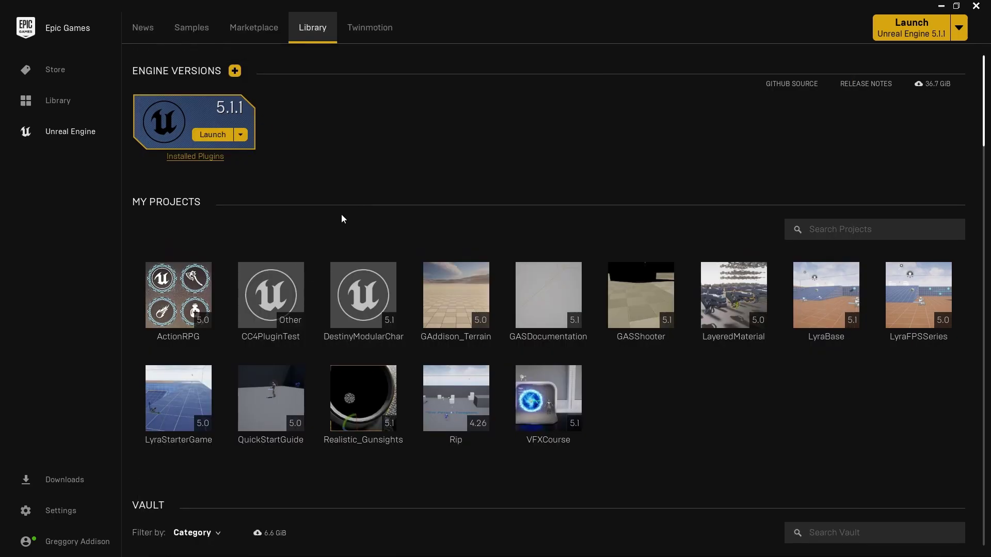
{"action": "left_click", "coordinate": [241, 136]}
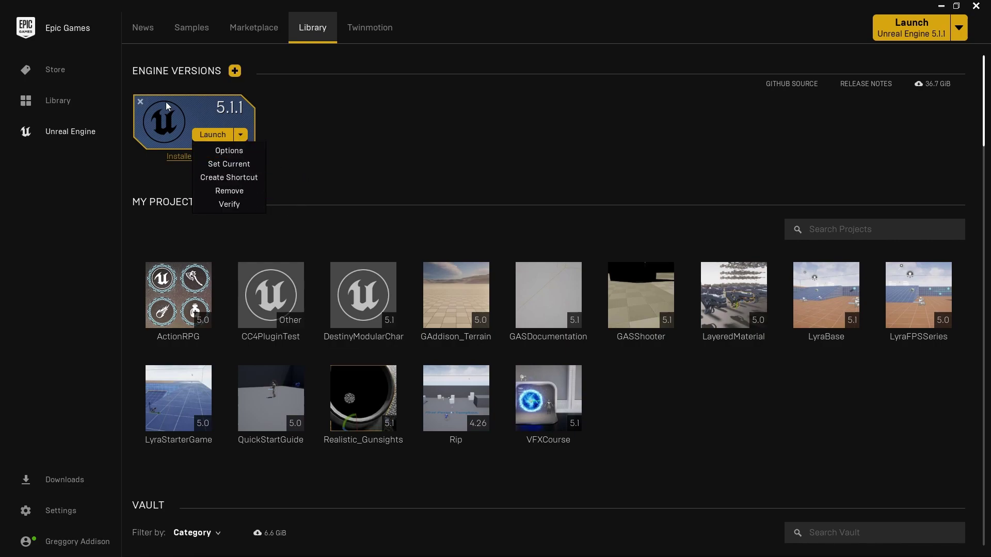
{"action": "left_click", "coordinate": [597, 142]}
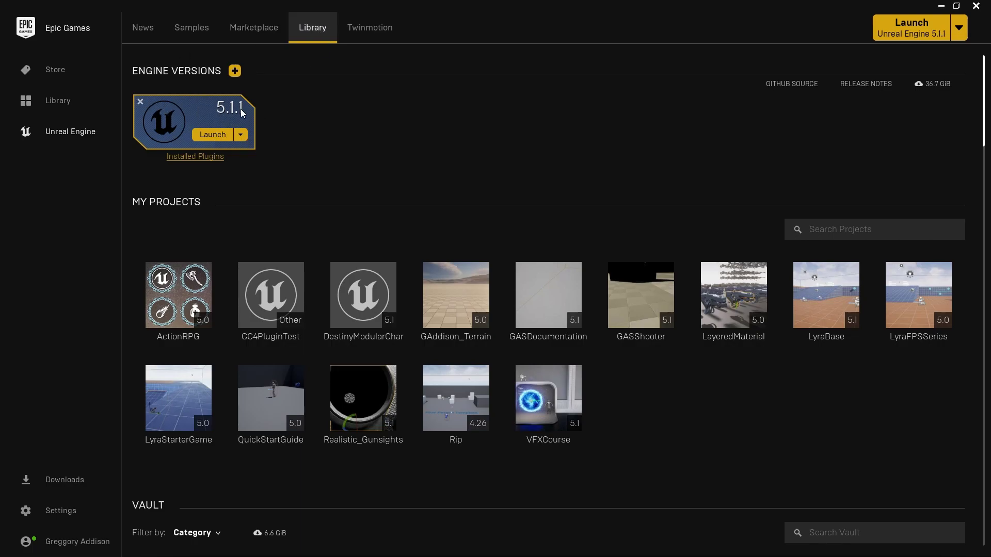
{"action": "left_click", "coordinate": [241, 135]}
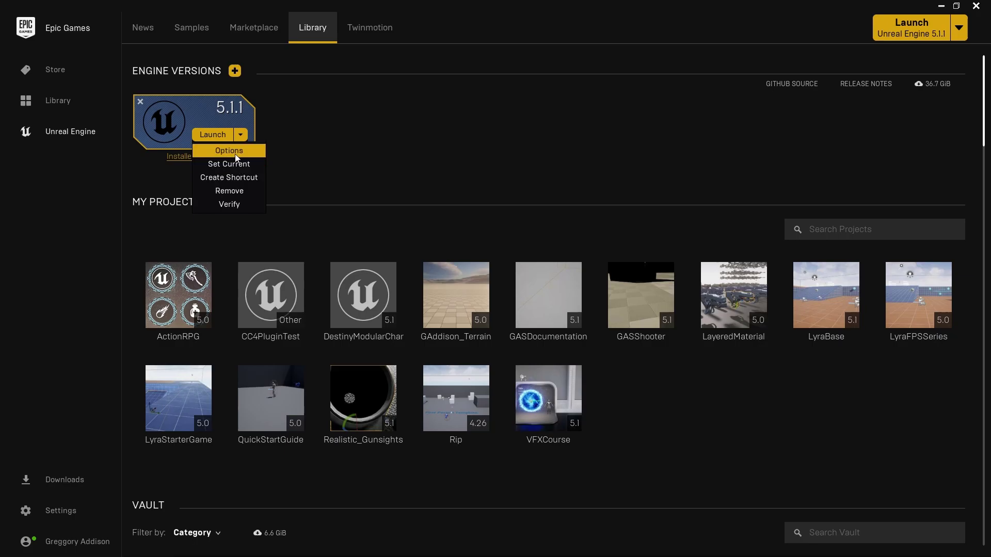
{"action": "left_click", "coordinate": [235, 157]}
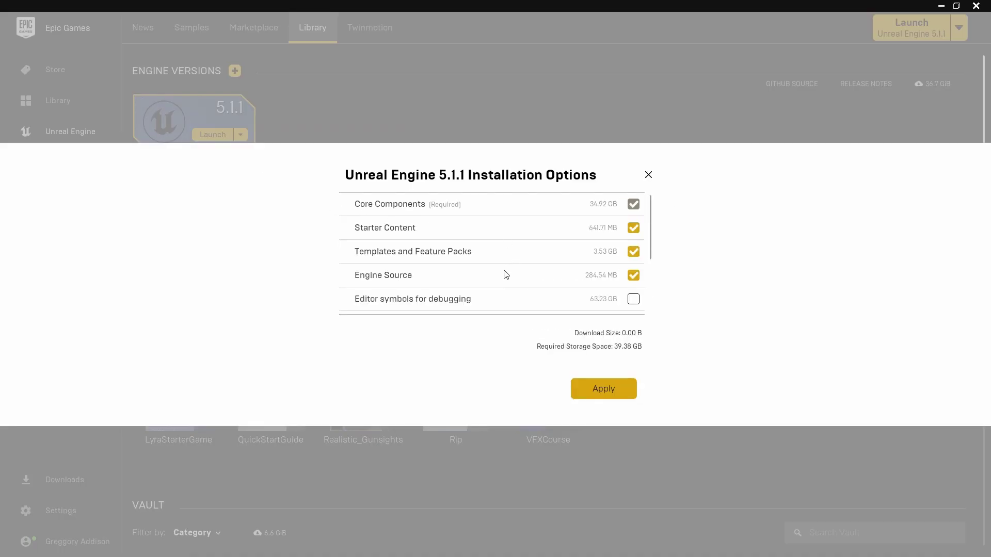
Tick 'Editor symbols for debugging' for engine 5.1.1, bringing the download to 14.32 GB
{"action": "scroll", "coordinate": [458, 274], "scroll_direction": "down", "scroll_amount": 2}
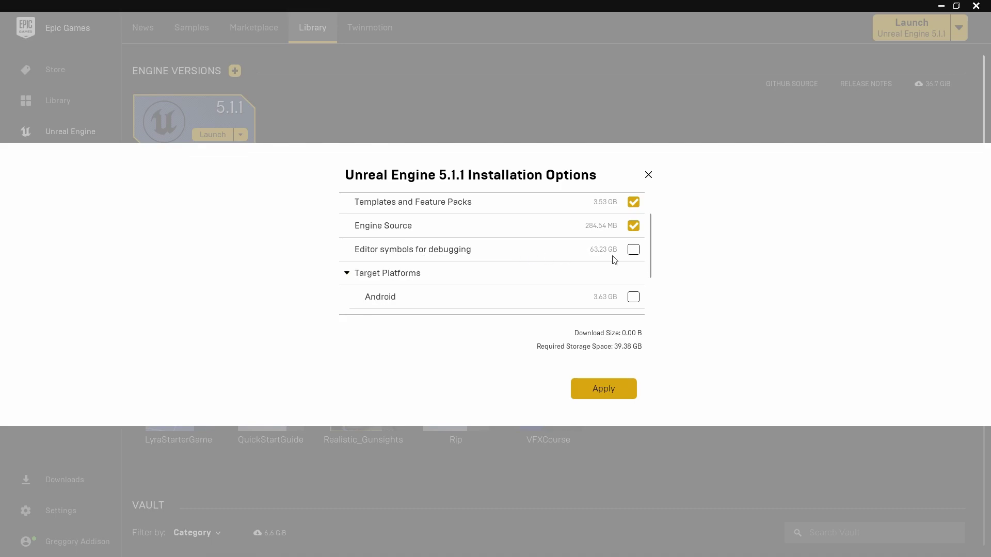
{"action": "mouse_move", "coordinate": [409, 256]}
{"action": "left_click", "coordinate": [634, 251]}
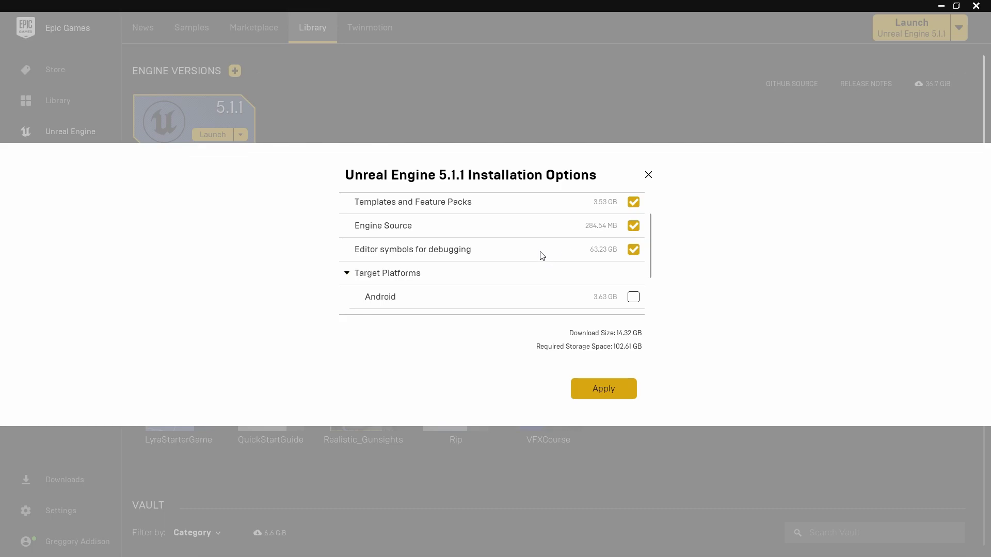
Leave every Target Platform unchecked and apply the installation options
{"action": "scroll", "coordinate": [542, 256], "scroll_direction": "down", "scroll_amount": 1}
{"action": "scroll", "coordinate": [543, 257], "scroll_direction": "down", "scroll_amount": 1}
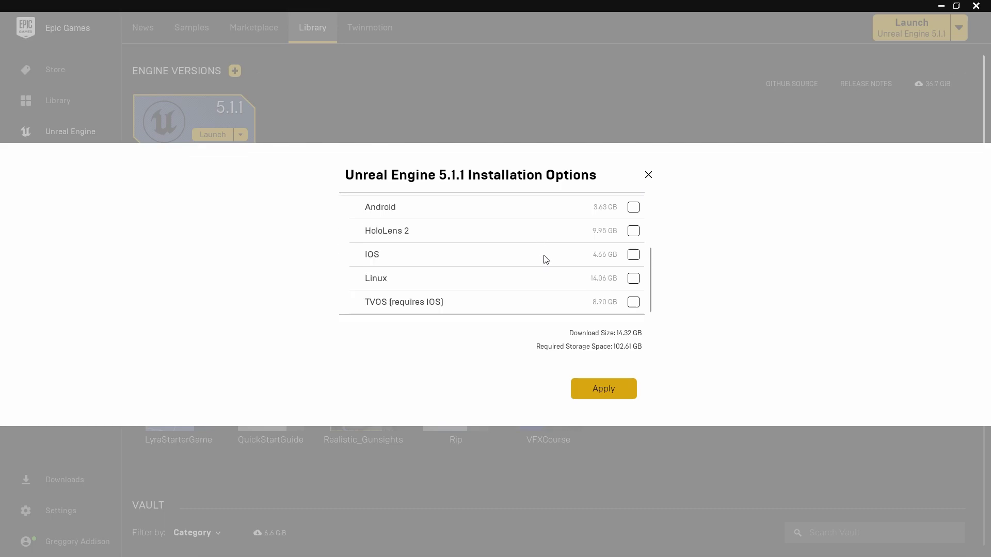
{"action": "scroll", "coordinate": [449, 292], "scroll_direction": "up", "scroll_amount": 1}
{"action": "scroll", "coordinate": [440, 294], "scroll_direction": "down", "scroll_amount": 1}
{"action": "scroll", "coordinate": [442, 292], "scroll_direction": "up", "scroll_amount": 1}
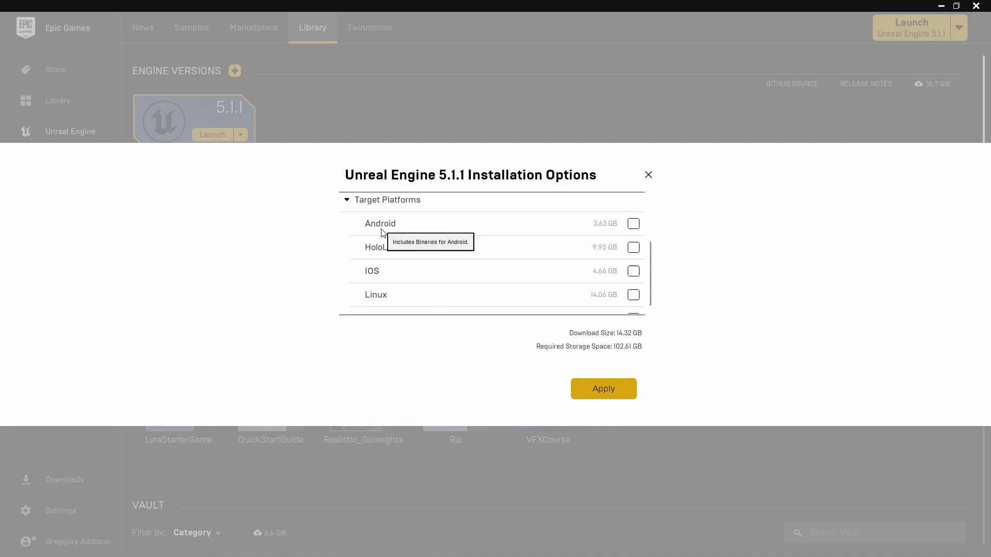
{"action": "scroll", "coordinate": [378, 243], "scroll_direction": "down", "scroll_amount": 1}
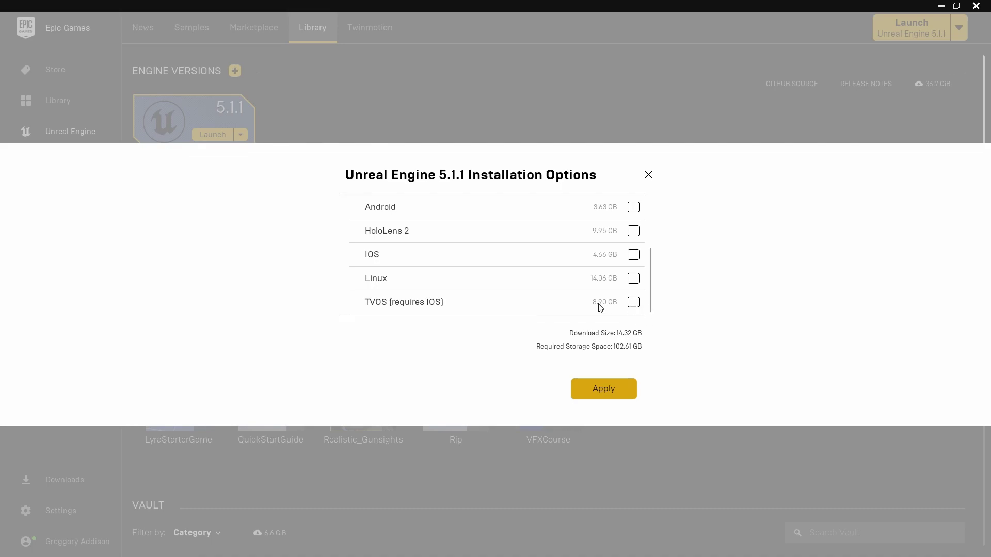
{"action": "scroll", "coordinate": [619, 309], "scroll_direction": "up", "scroll_amount": 1}
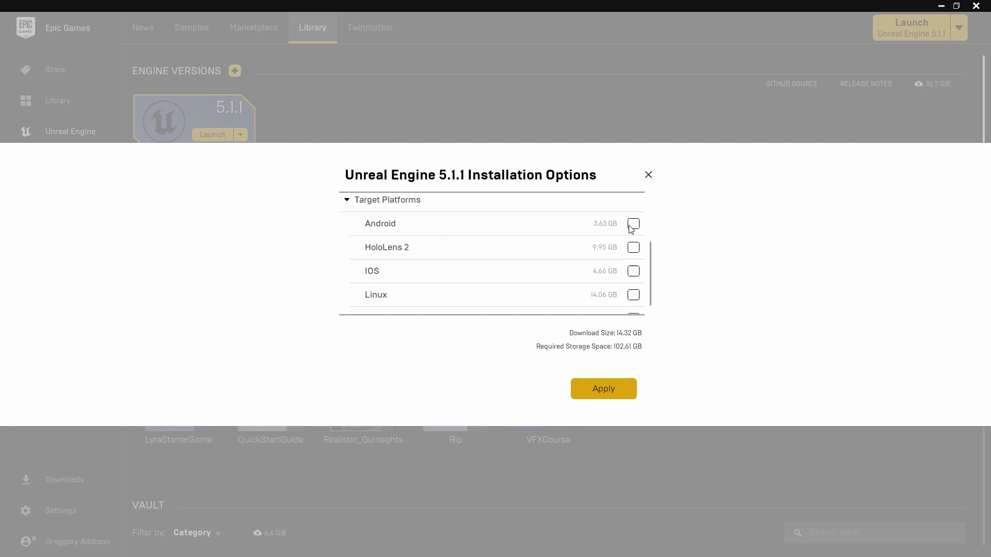
{"action": "scroll", "coordinate": [614, 249], "scroll_direction": "down", "scroll_amount": 1}
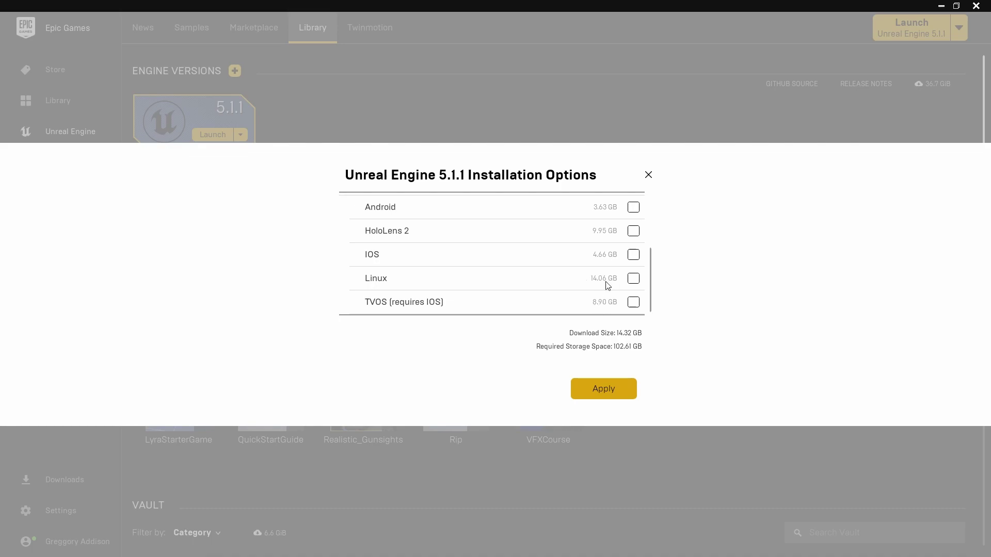
{"action": "scroll", "coordinate": [600, 267], "scroll_direction": "up", "scroll_amount": 1}
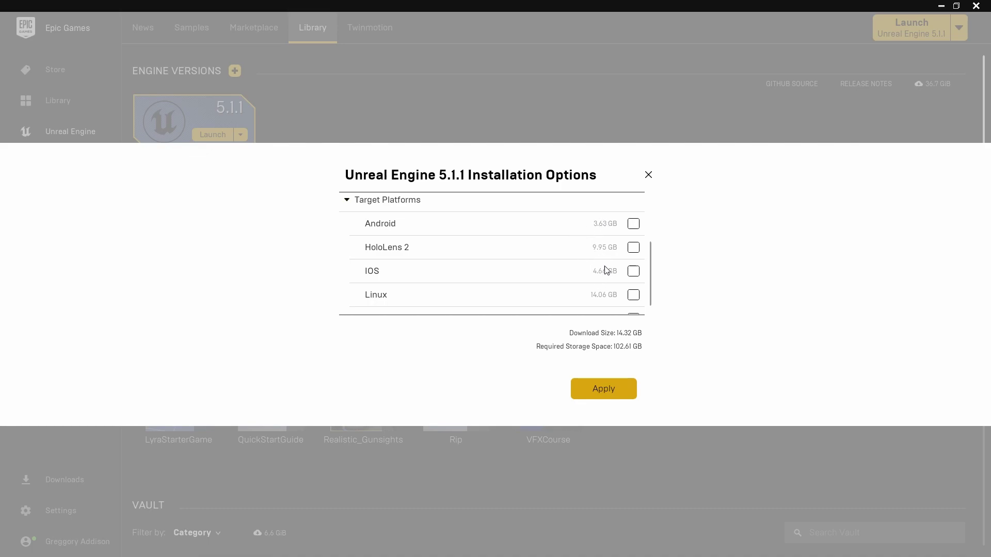
{"action": "scroll", "coordinate": [607, 270], "scroll_direction": "up", "scroll_amount": 3}
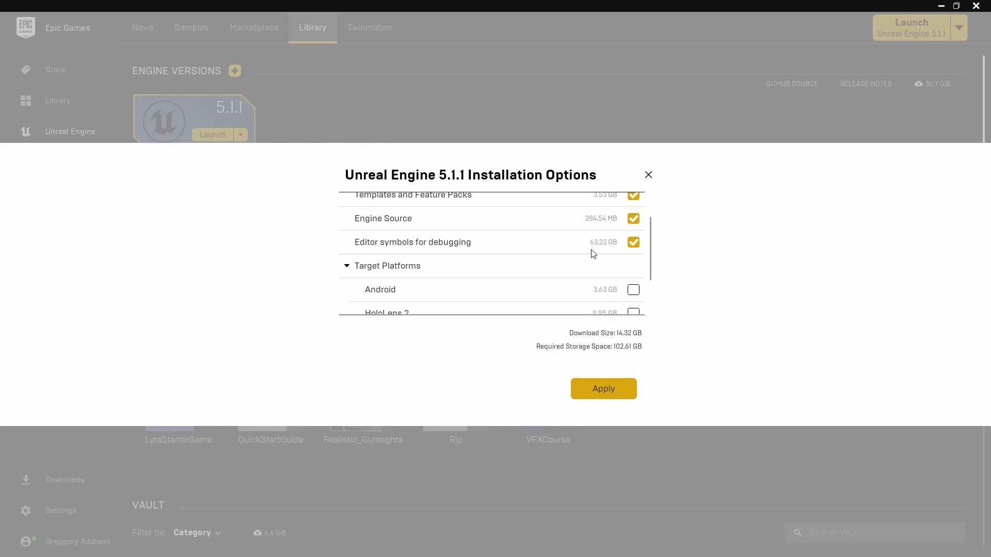
{"action": "scroll", "coordinate": [530, 284], "scroll_direction": "down", "scroll_amount": 3}
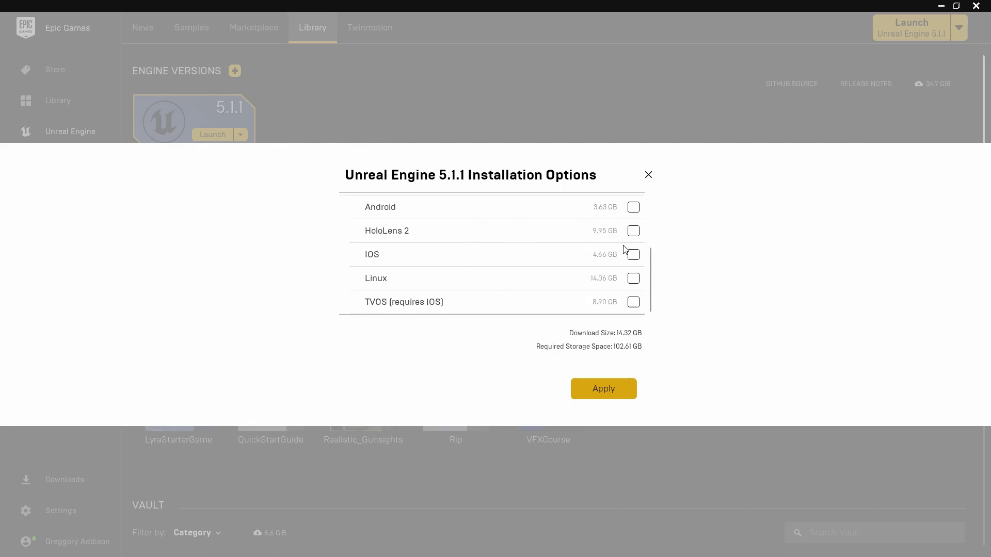
{"action": "scroll", "coordinate": [573, 284], "scroll_direction": "up", "scroll_amount": 1}
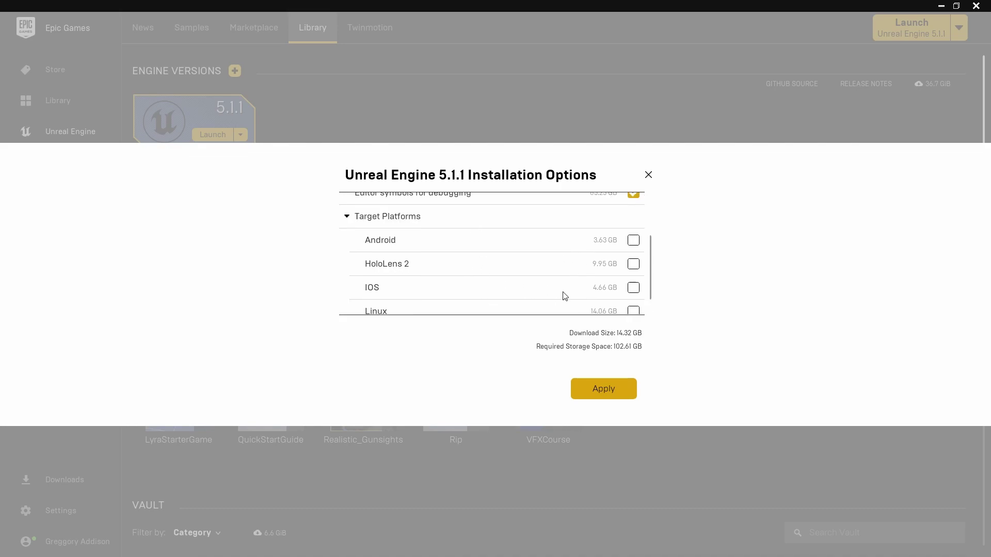
{"action": "left_click", "coordinate": [593, 386]}
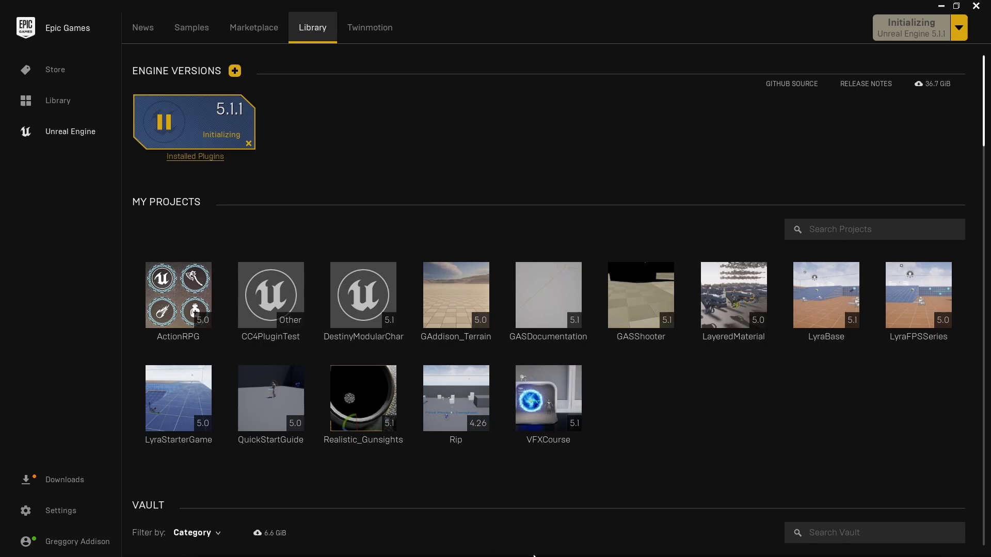
Bring the DestinyModularChar Rider window back in front of the Epic Games Launcher
{"action": "key", "text": "alt+Tab"}
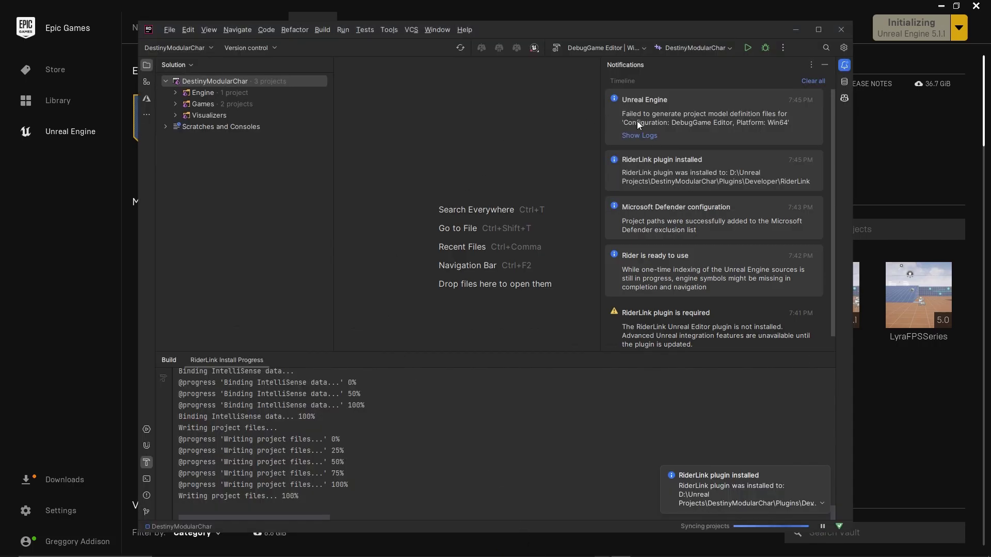